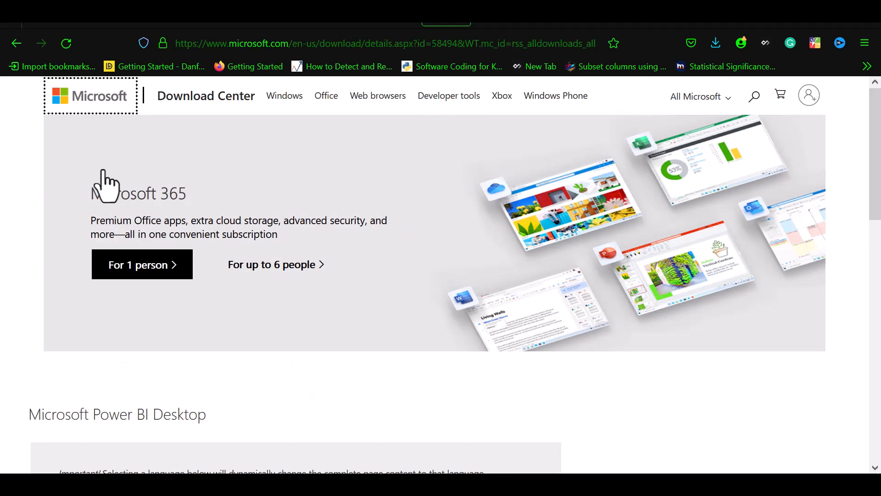
Switch from the download page to Power BI Desktop, launching it as administrator
scroll(397, 213, down, 5)
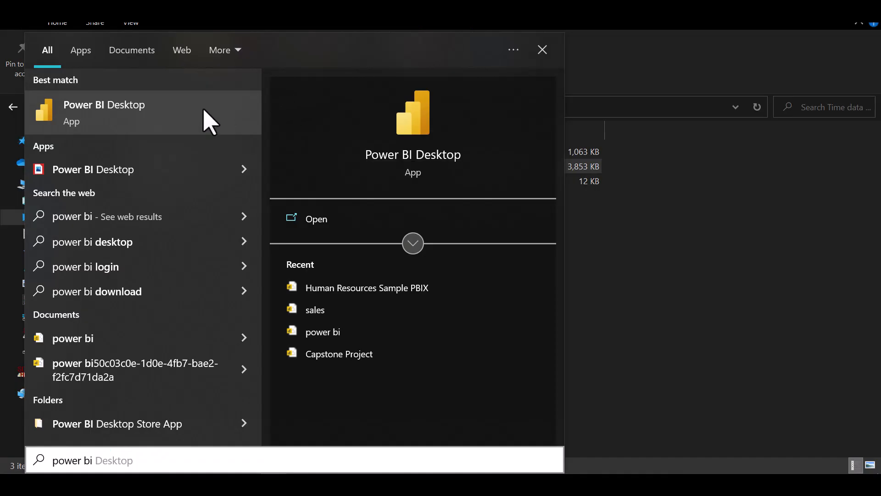
right_click(124, 111)
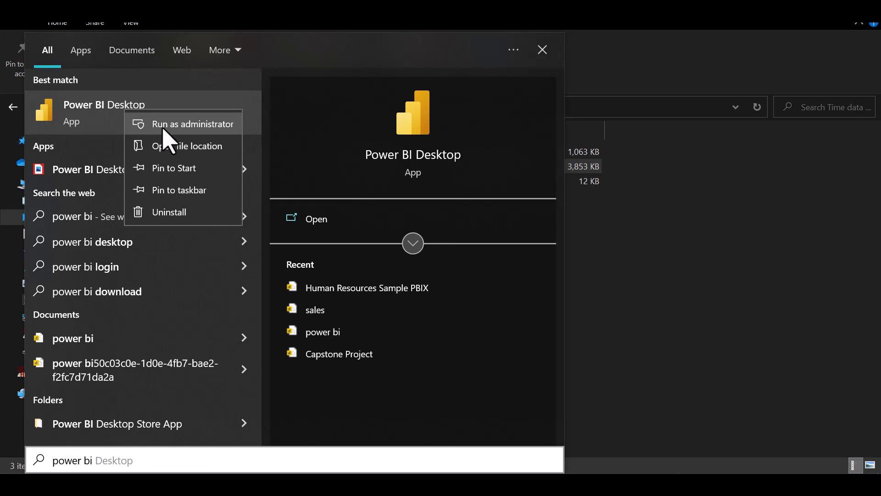
click(163, 129)
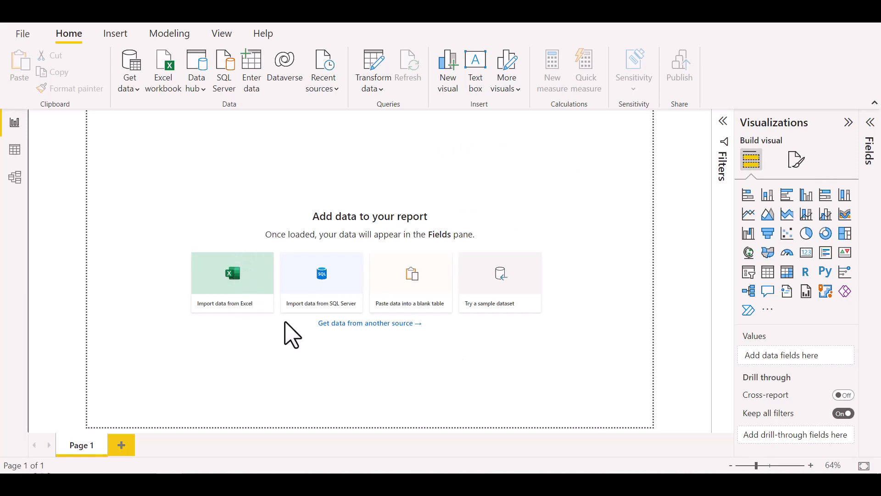
Get data from the Text/CSV file sales data in Google Drive's My Drive and open it for transformation in Power Query
click(391, 327)
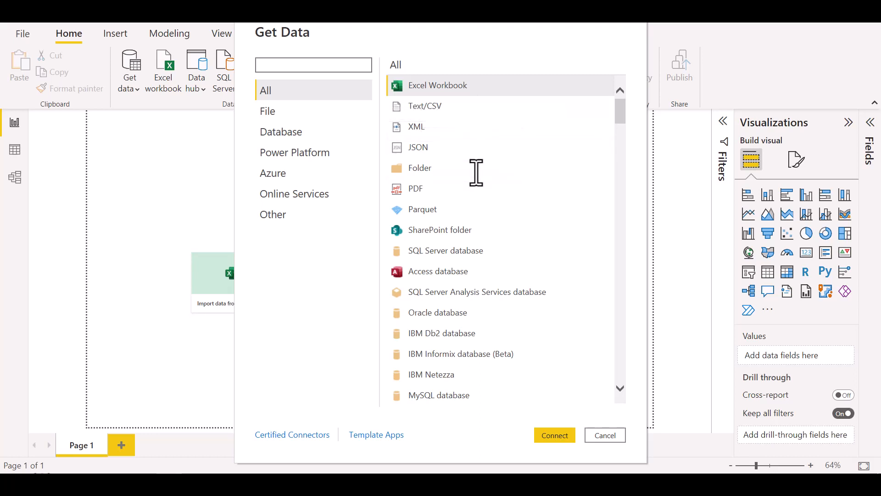
click(435, 111)
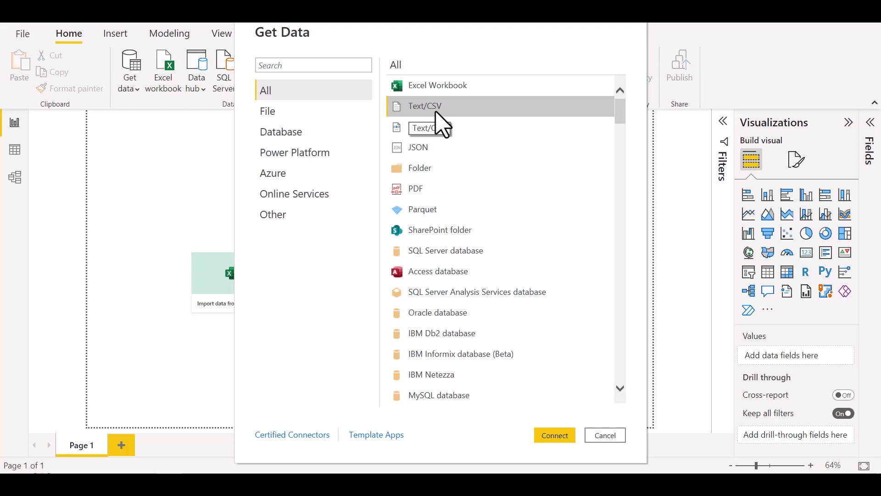
click(554, 436)
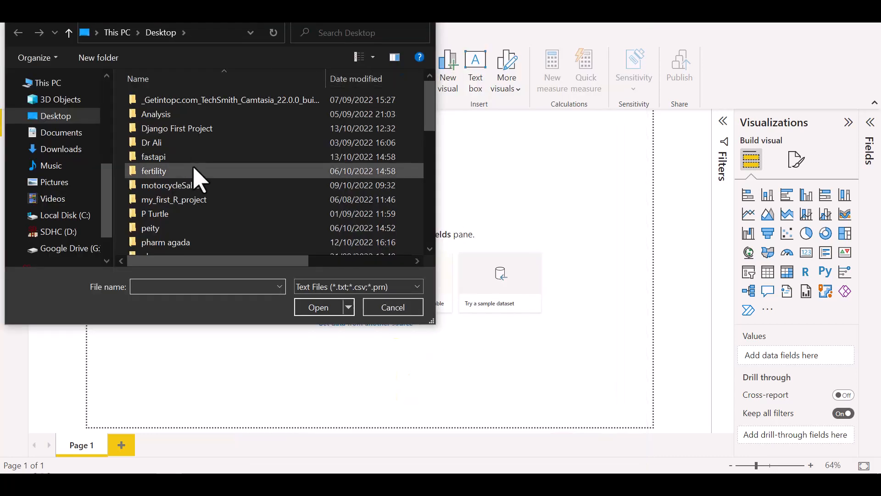
click(68, 247)
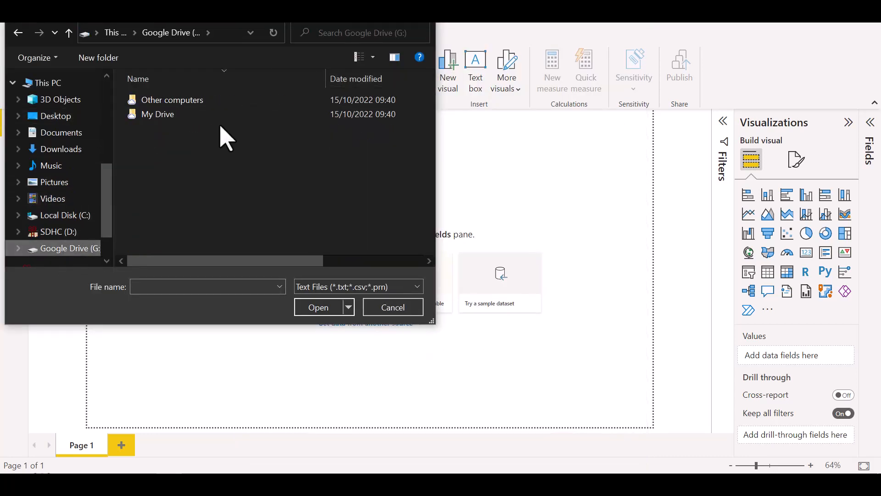
double_click(221, 116)
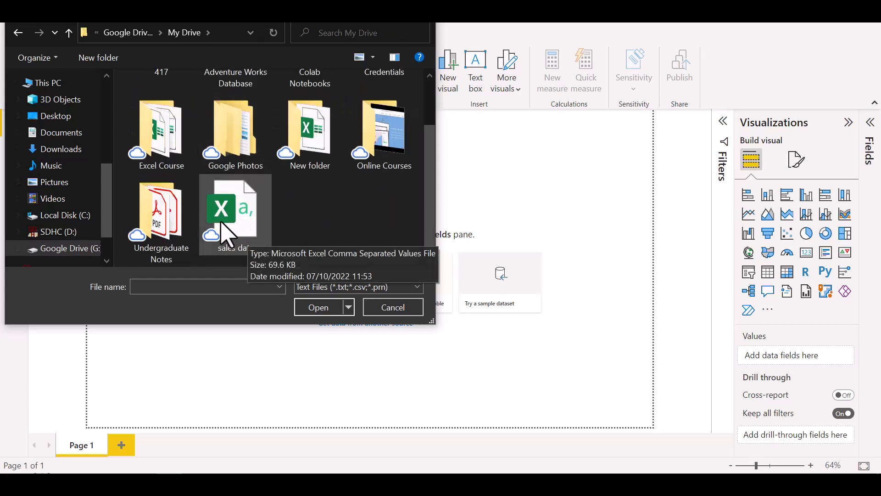
click(227, 216)
click(318, 306)
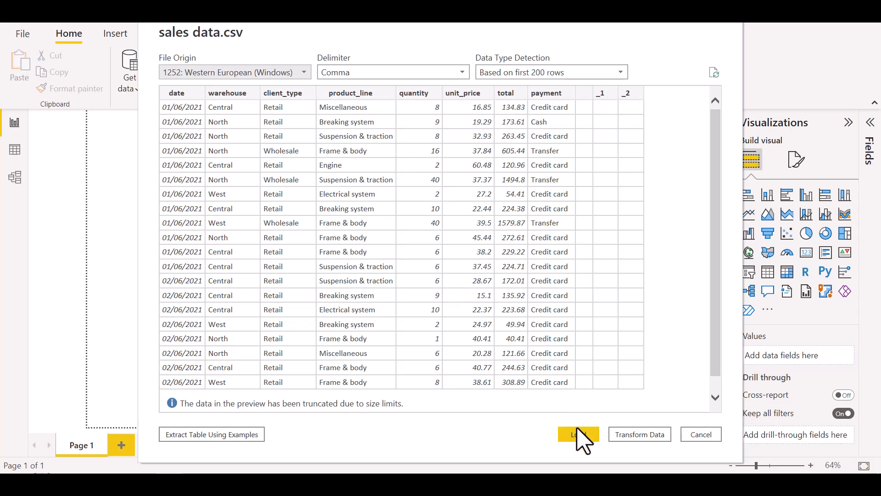
click(639, 437)
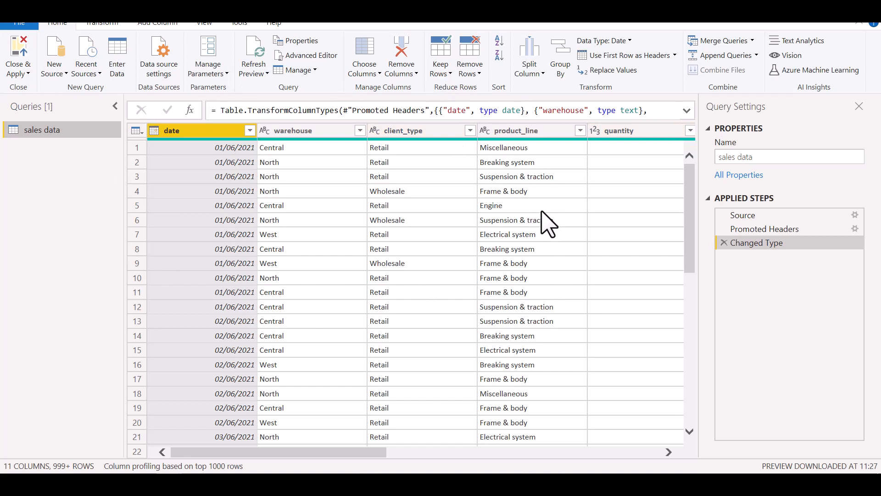
Refresh the sales data preview and start an R script transformation with the line library(tidyverse)
click(252, 64)
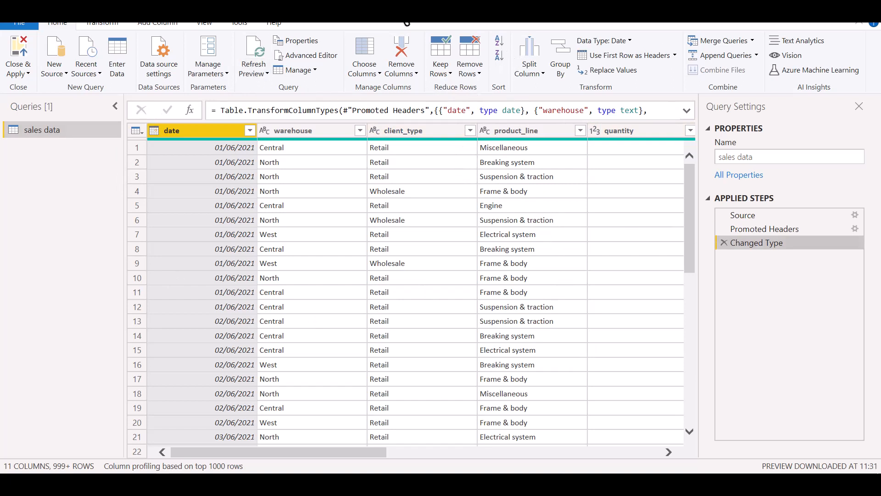
click(115, 24)
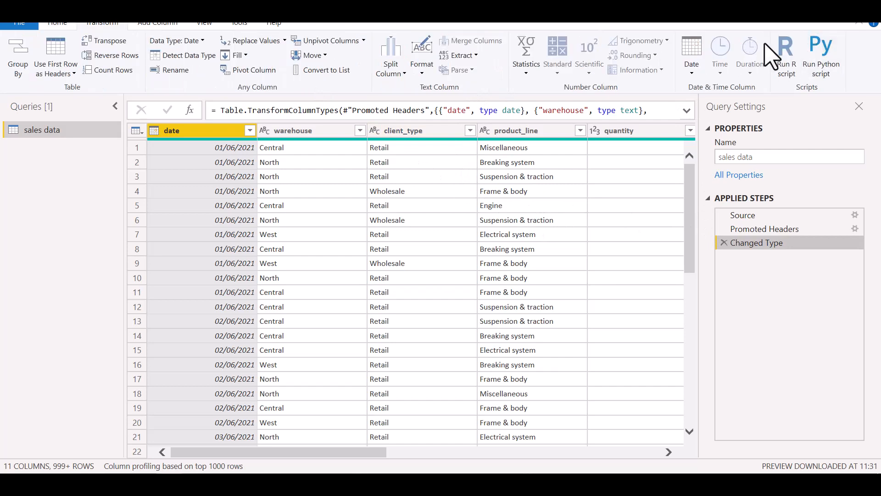
click(786, 65)
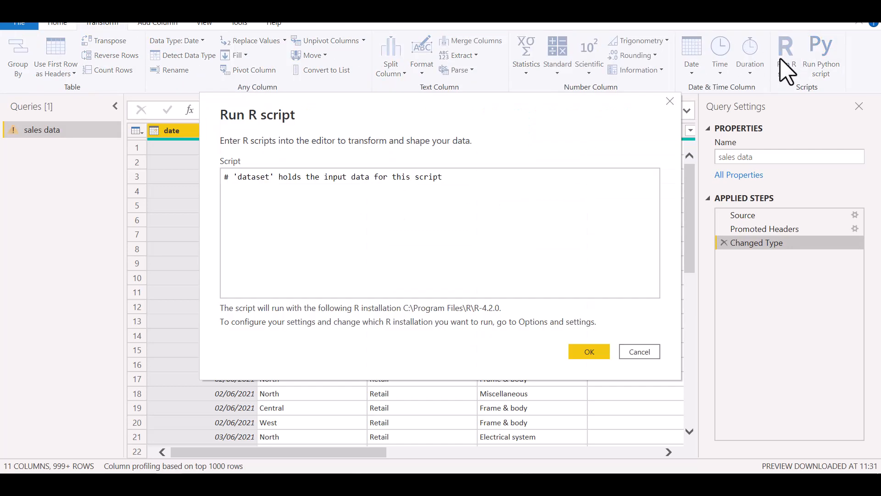
click(304, 195)
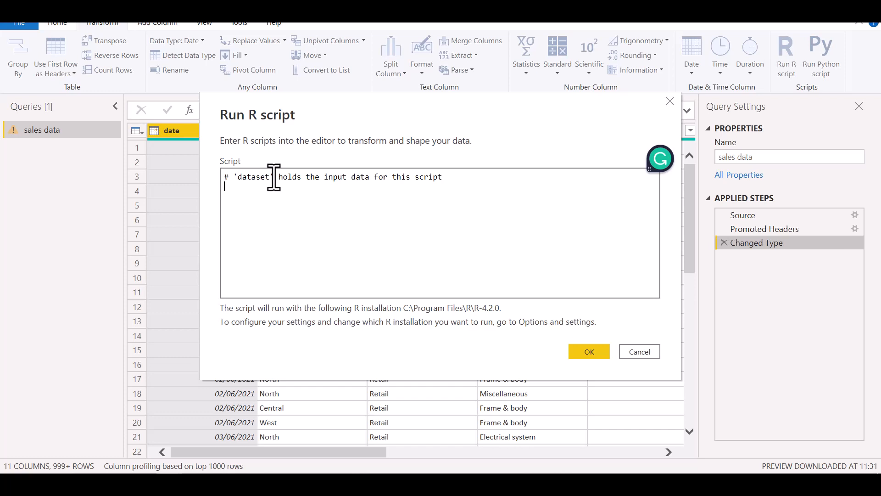
text(library(tidyv)
text(erse) )
Add the script line dataset <- read_csv("G:/My Drive/sales data.csv")
text(dataset)
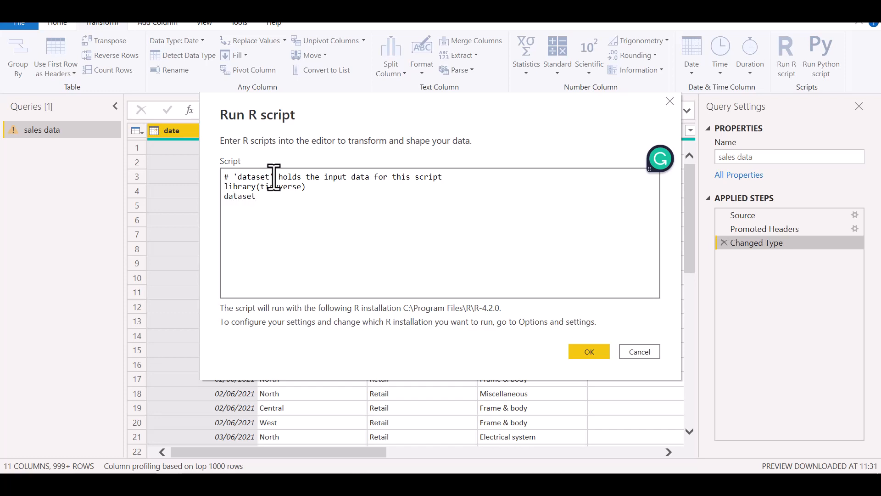
text( <- read_csv("G:/My Drive)
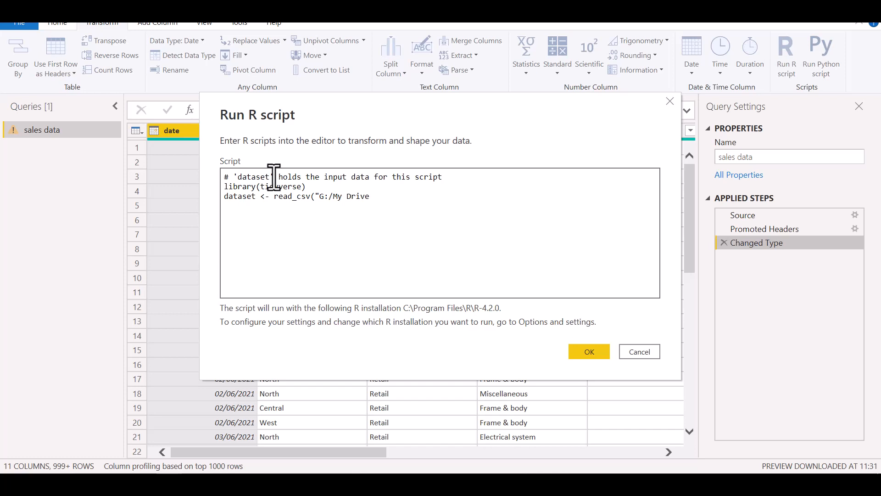
text(/sales data)
text(.)
key(BackSpace)
text(data.)
text(csv)
text())
key(Return)
Add output <- filter(dataset, client_type == "Retail") and a final output line, and run the R script
text(output <- filter()
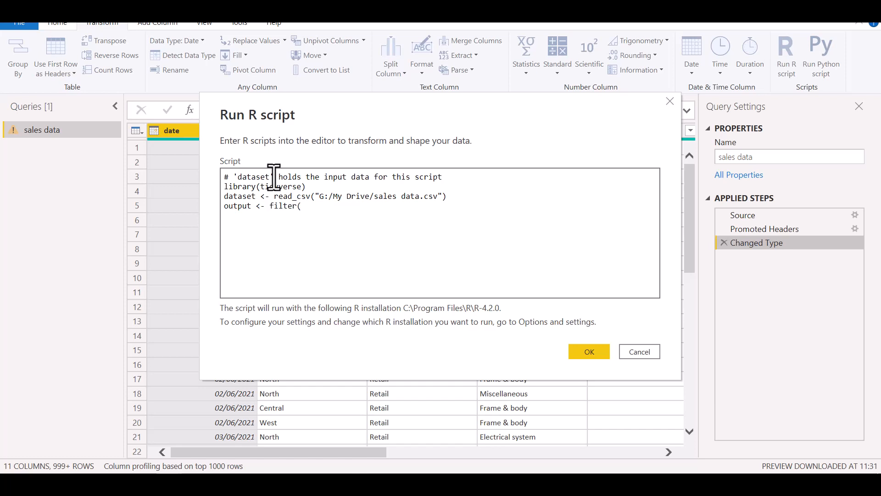
text(dataset, client_type == "Retail)
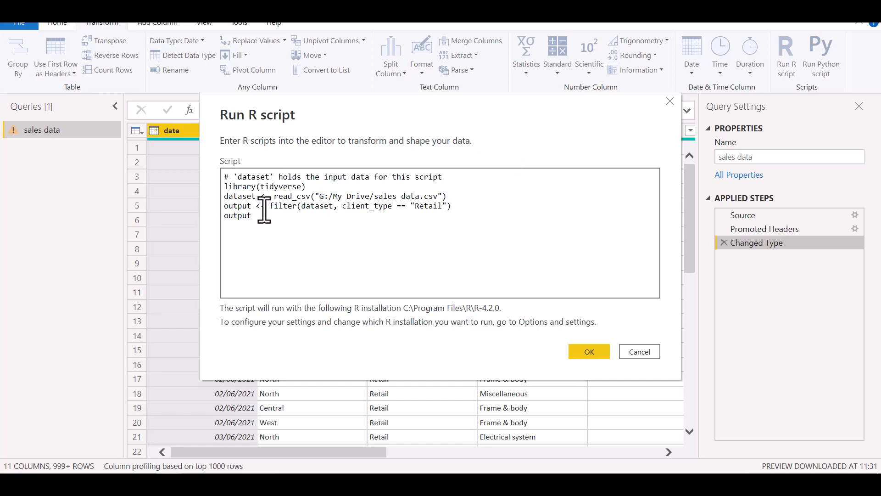
double_click(237, 215)
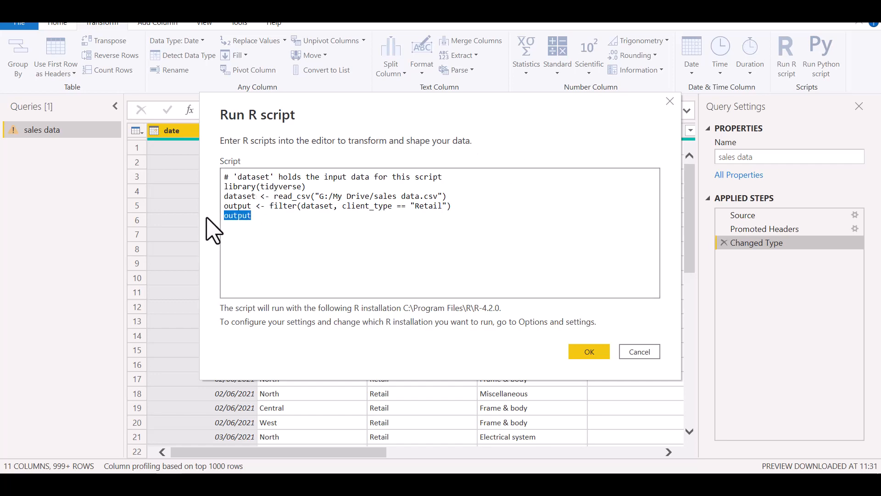
click(592, 354)
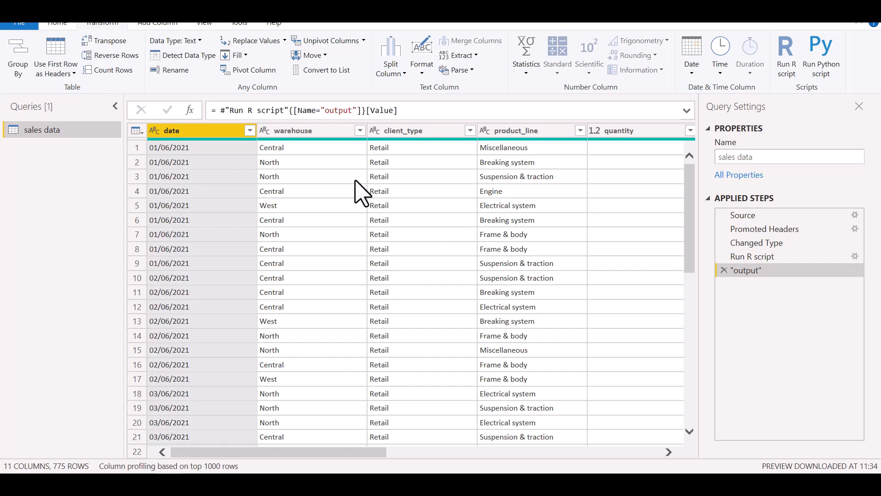
Look through the filtered rows and apply the query changes to the report
scroll(360, 193, down, 12)
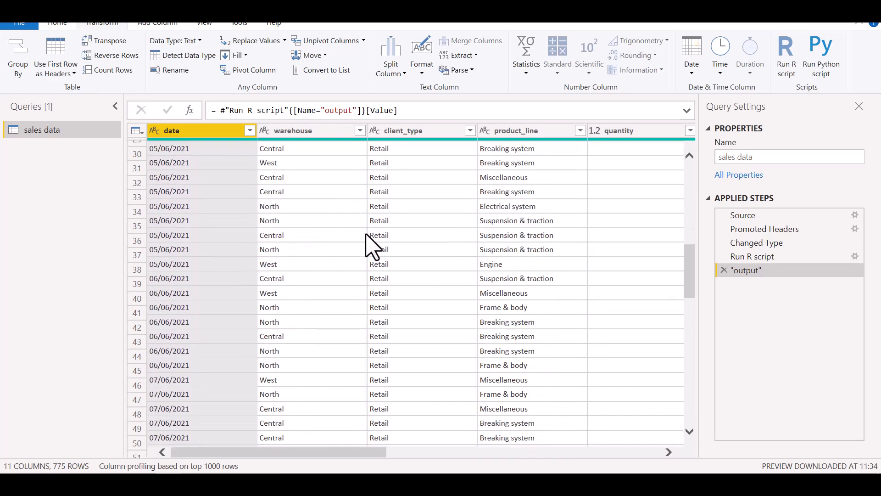
scroll(370, 246, down, 3)
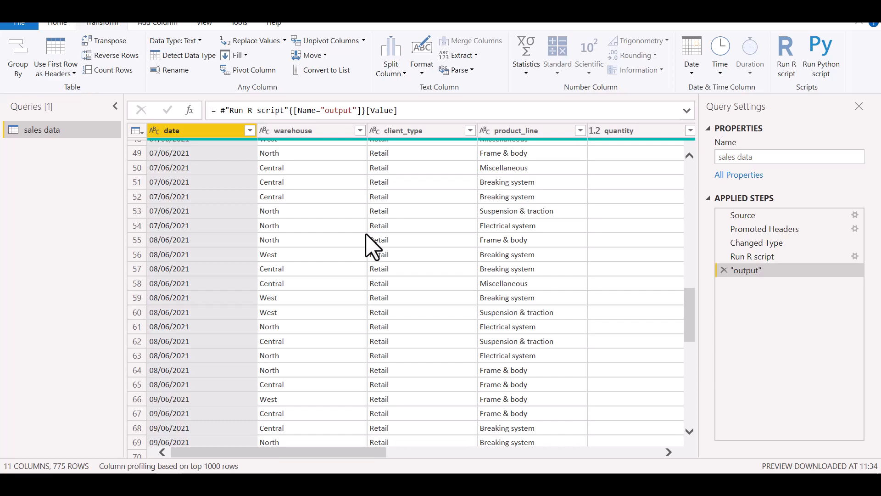
scroll(370, 246, up, 15)
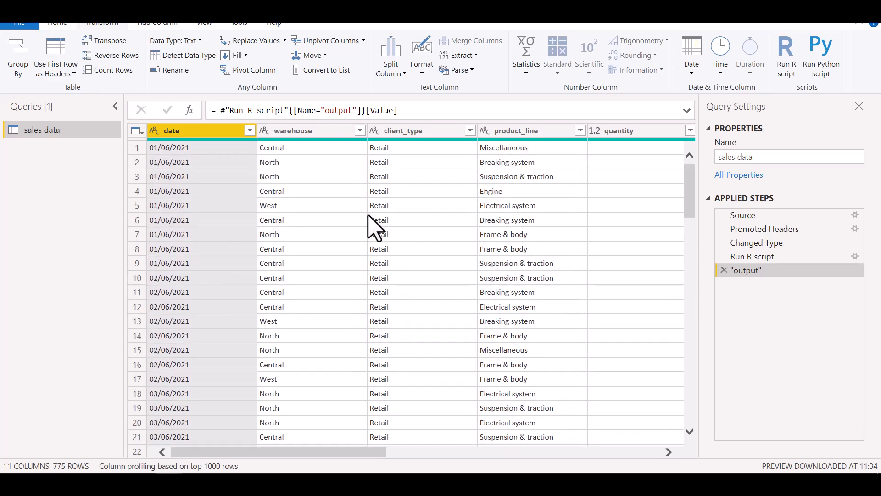
click(19, 25)
click(32, 55)
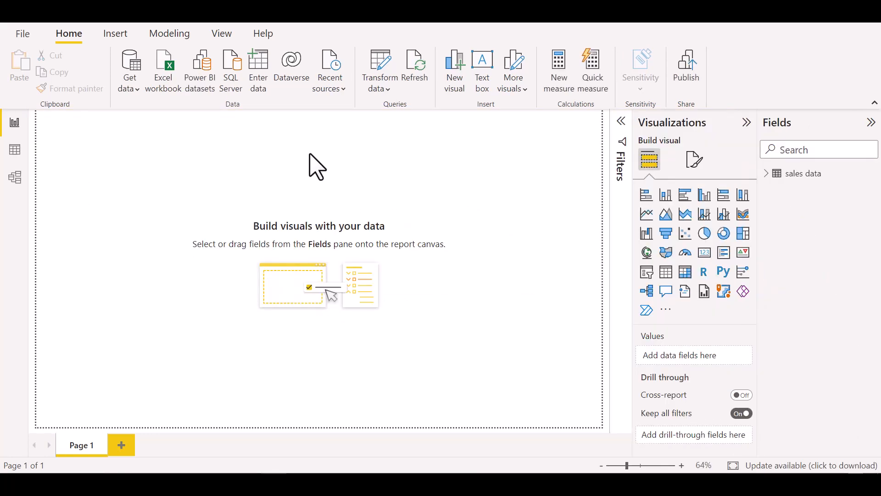
Check the loaded sales data table, and add an R script visual to the report page with script visuals enabled
click(15, 149)
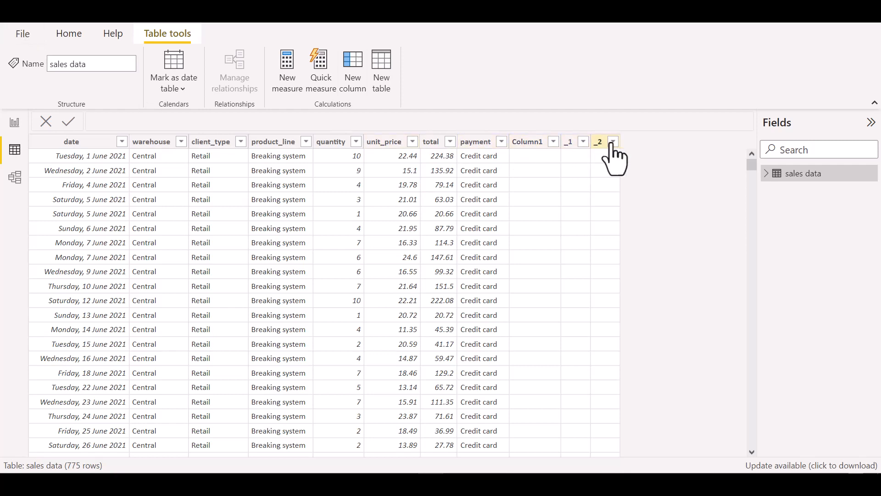
click(14, 122)
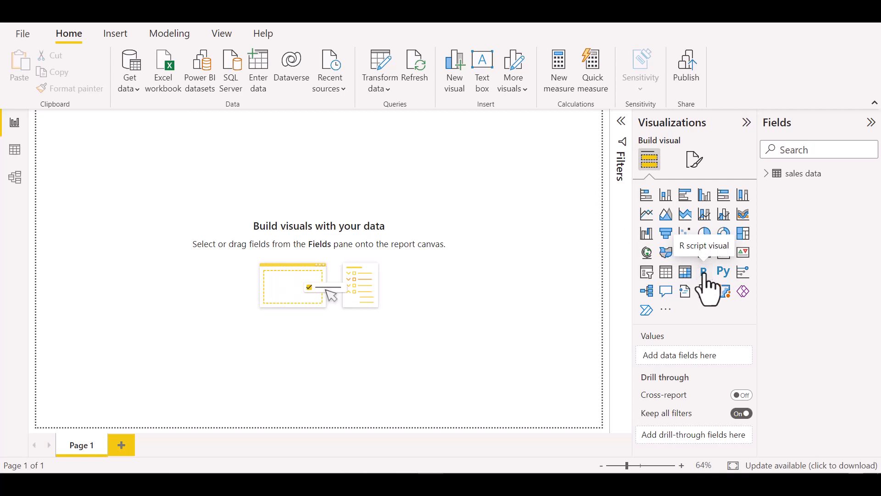
click(704, 272)
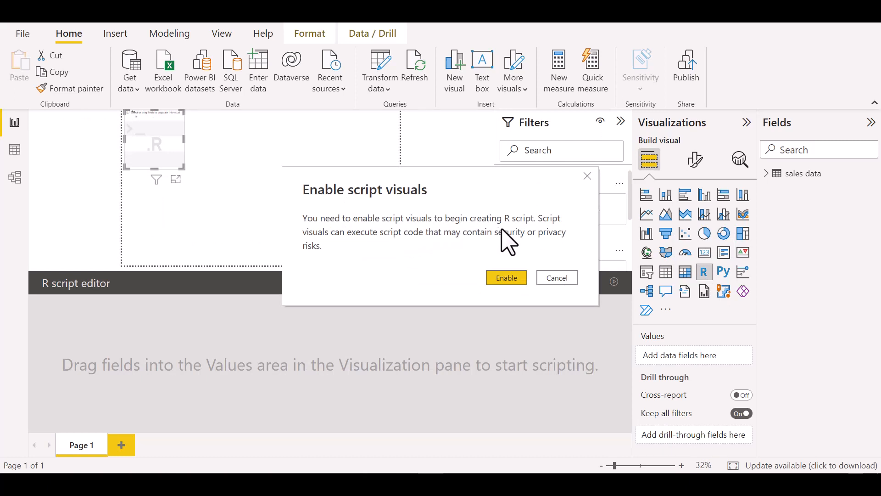
click(506, 278)
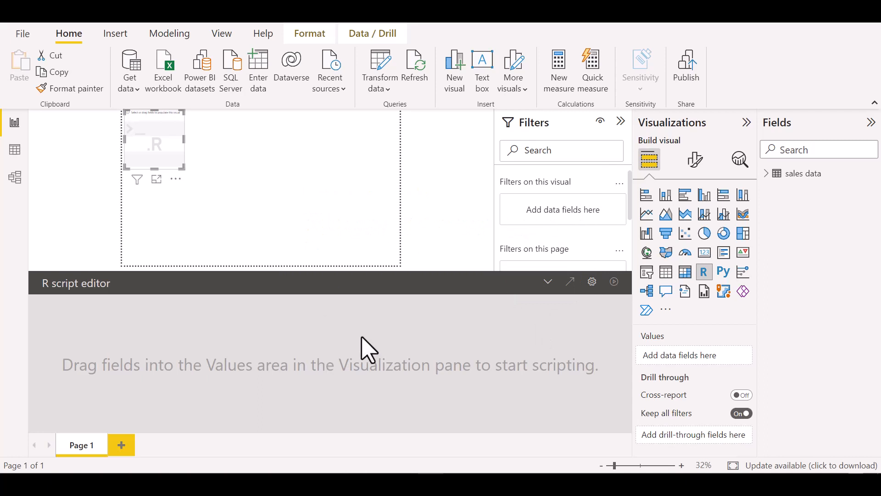
Add the warehouse and total fields from sales data to the R visual's values
click(766, 175)
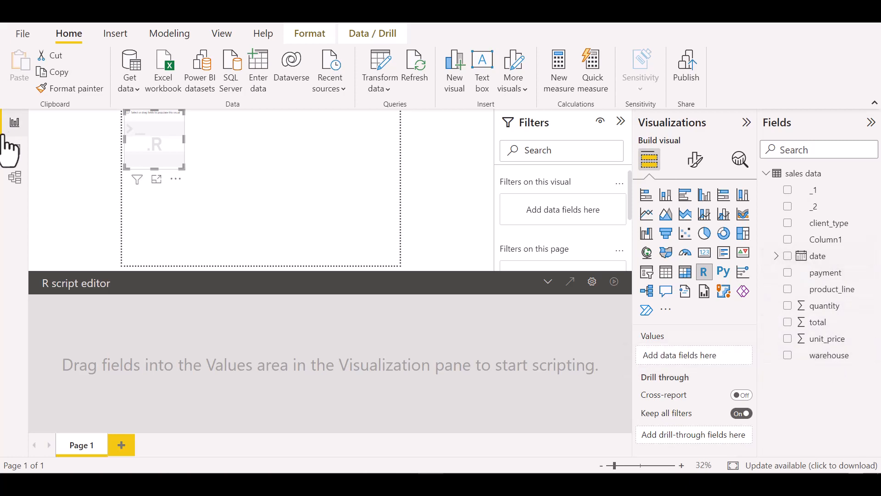
click(2, 153)
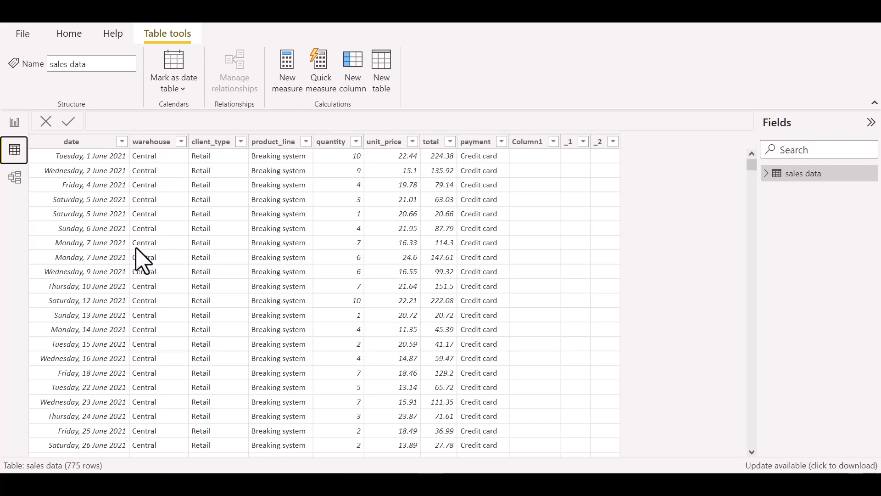
click(14, 122)
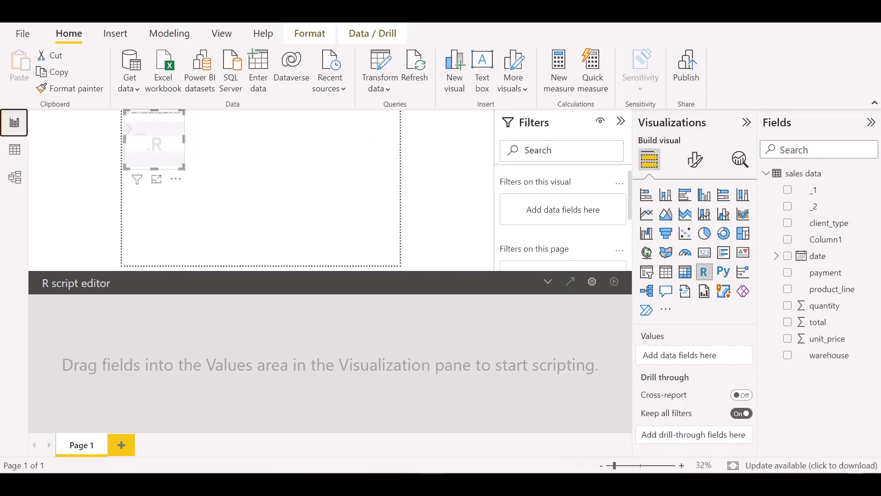
click(788, 355)
click(788, 322)
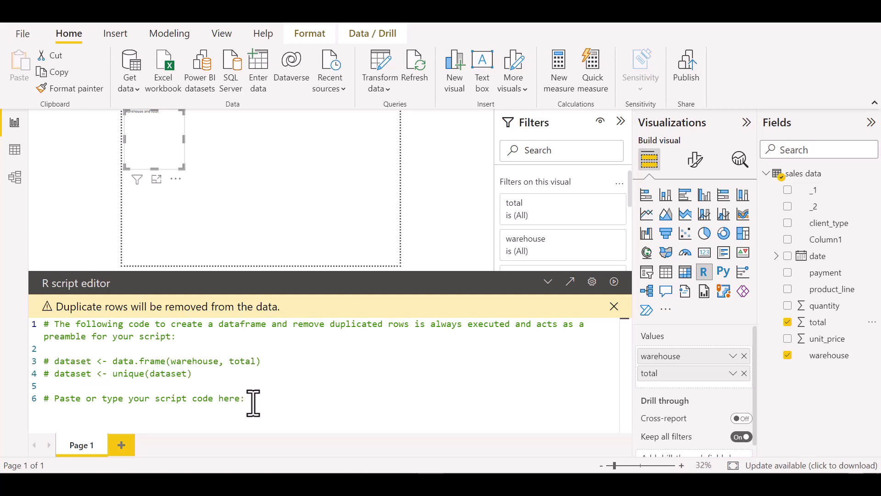
Replace the R script's template comments with library(tidyverse) and a dataset %>% group_by(warehouse) pipeline
drag(254, 402, 38, 327)
key(Delete)
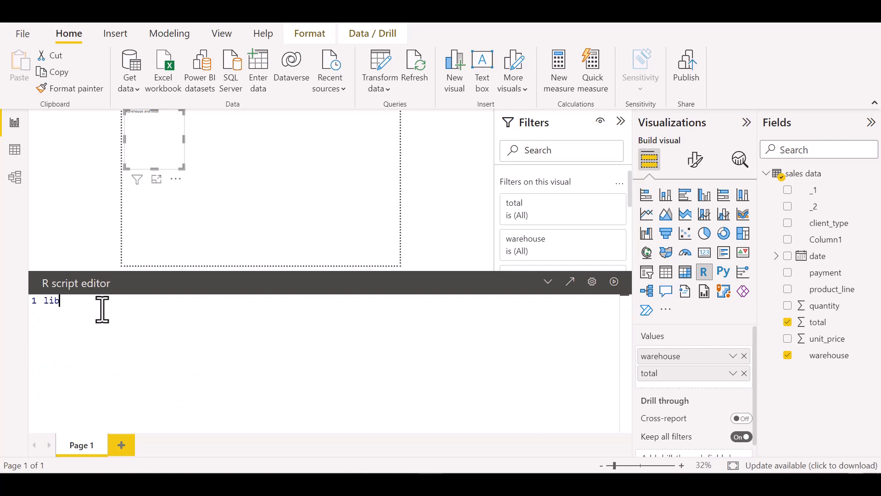
text(library(tidyverse))
key(Return)
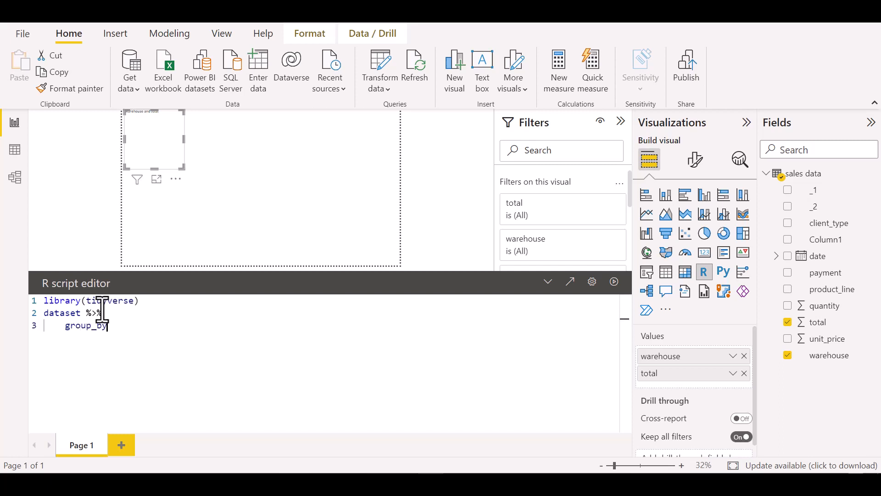
text((warehouse)
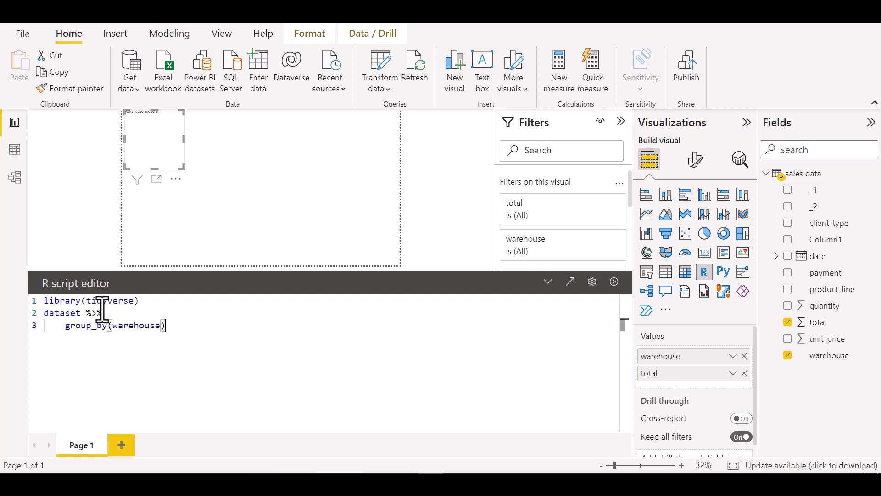
text())
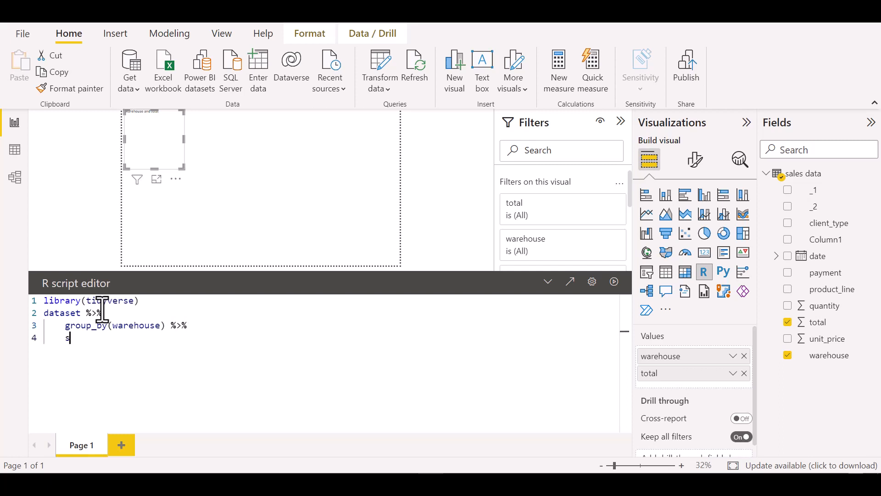
Extend the pipeline after group_by with %>% and summarize(total = sum(total)) %>% on its own line
text(()
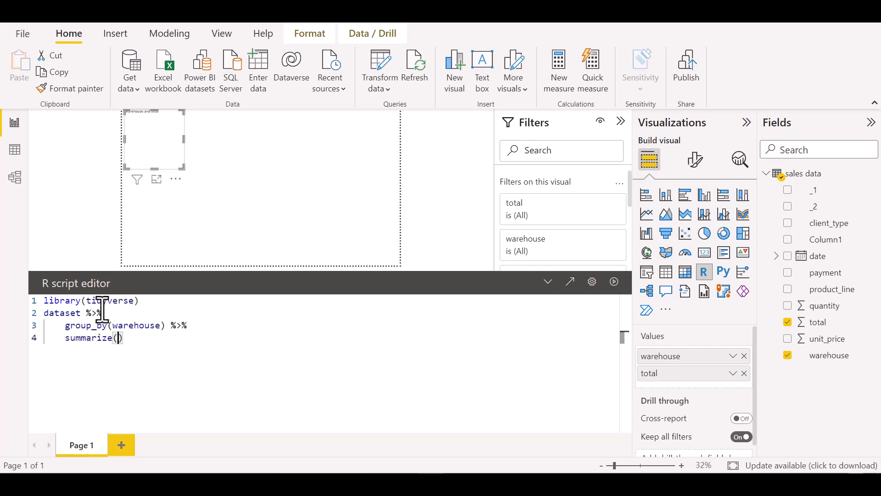
text(total = sum(total)
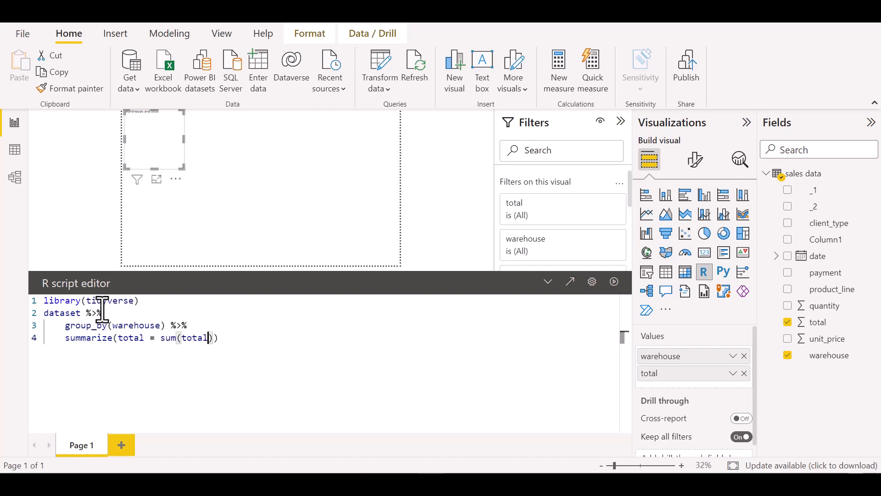
text()) %>%)
key(Return)
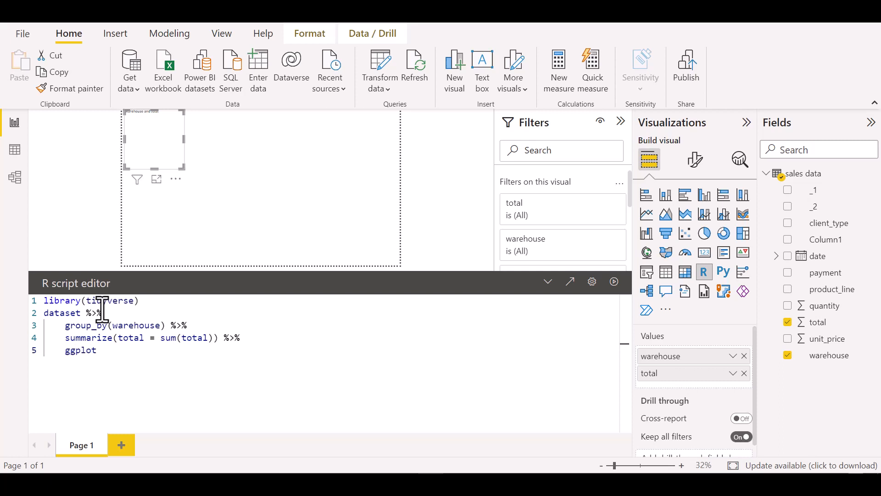
Finish the pipeline with a column plot: ggplot(aes(warehouse, total, fill = warehouse)) + geom_col()
text(()
text(aes()
text(warehouse)
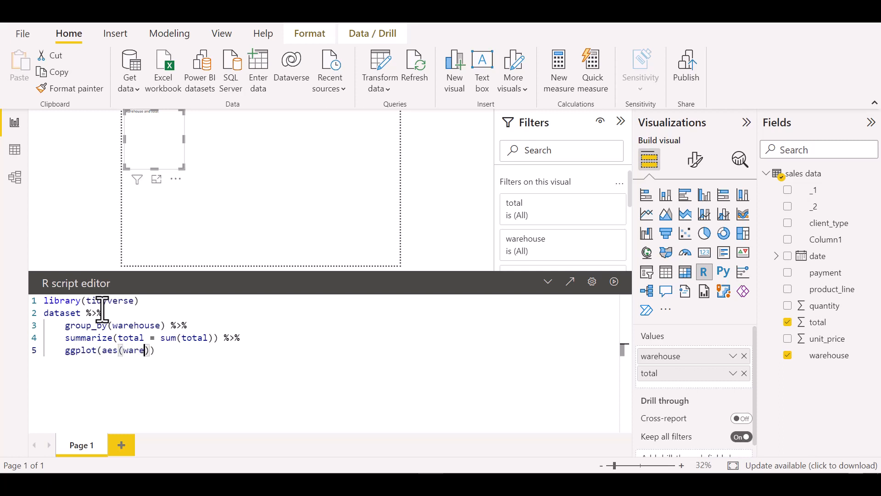
text(, )
text(total)
text(, fill = wa)
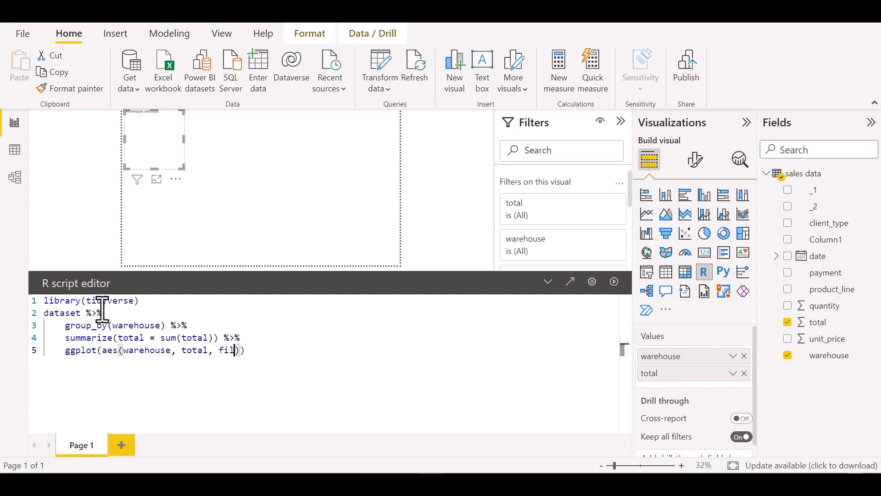
text(rehouse))
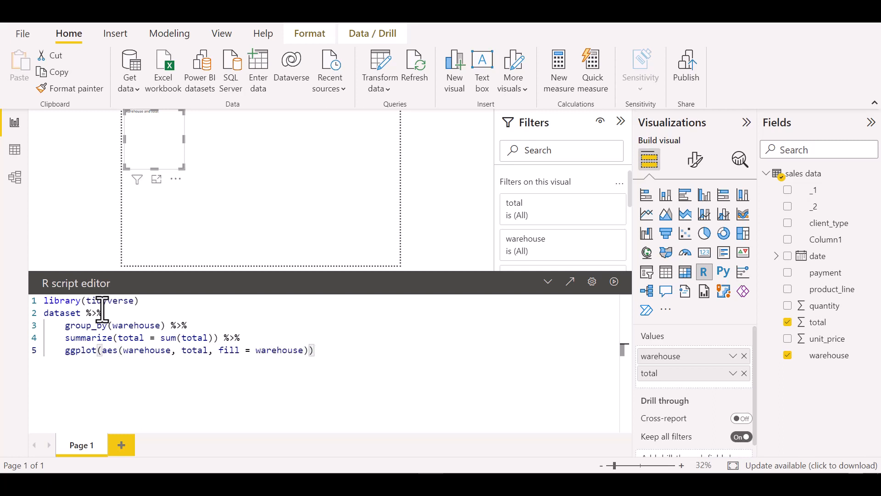
text() +)
key(Return)
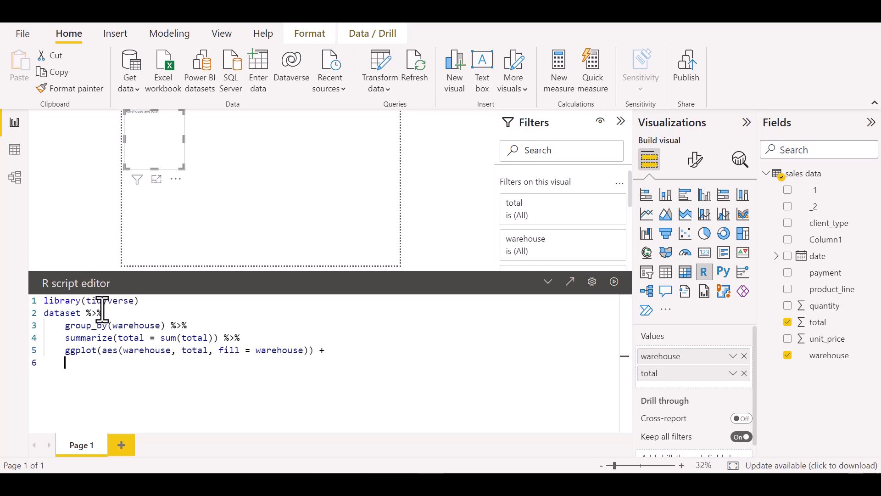
text(geom_col()
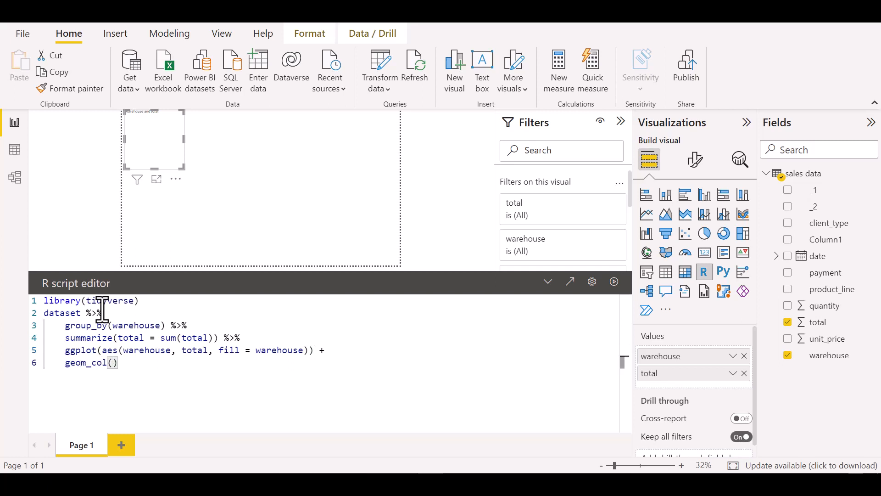
Run the R script and enlarge the R visual to cover most of the report page
click(614, 282)
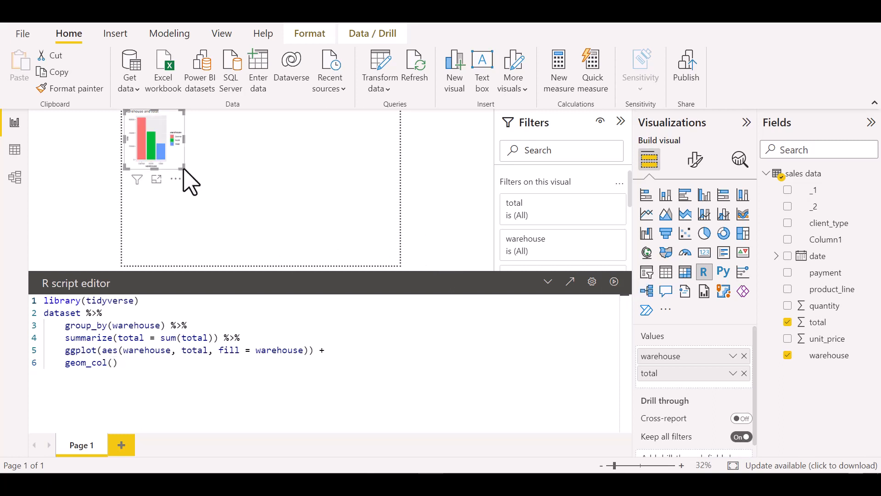
drag(183, 173, 348, 265)
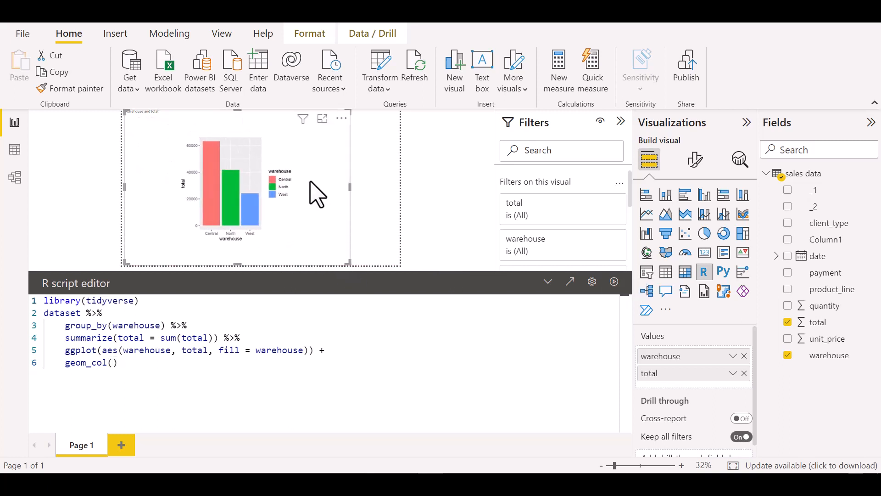